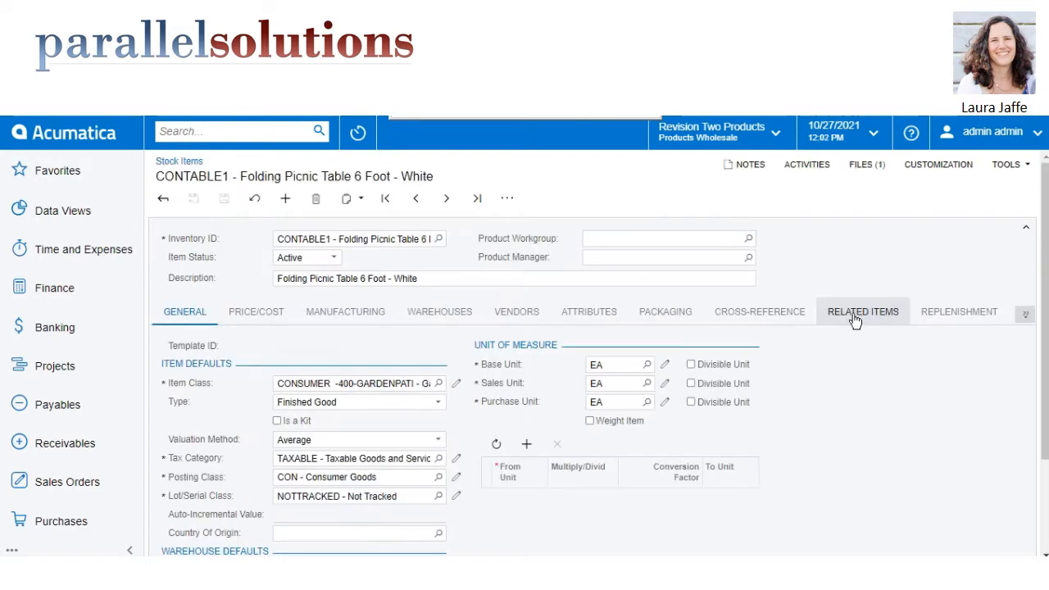
Review the related items of the stock item CONTABLE1, including the relation types, the tags and the folding chair's quantity.
click(852, 317)
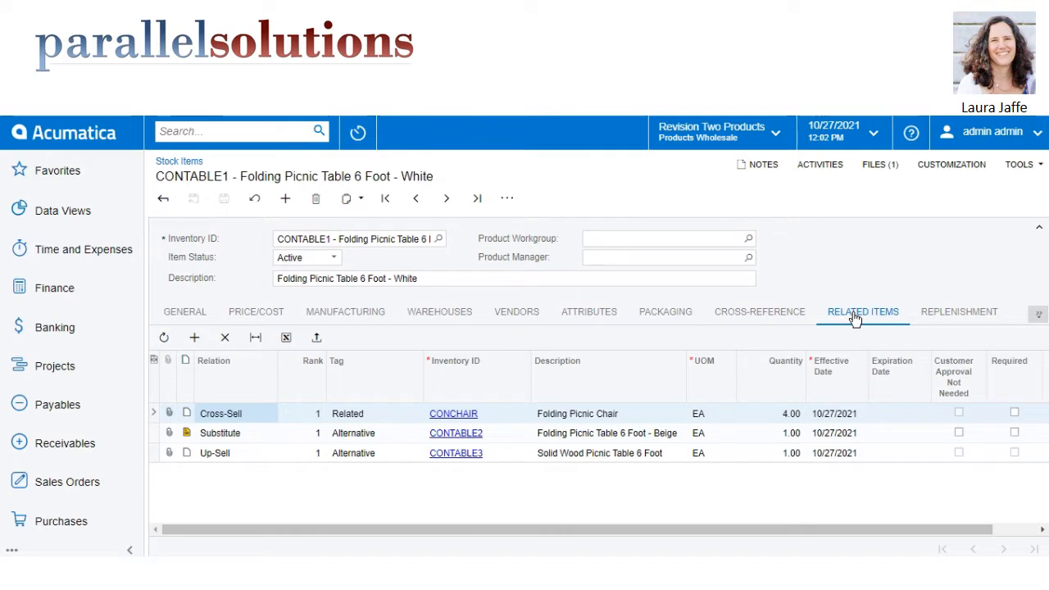
click(260, 457)
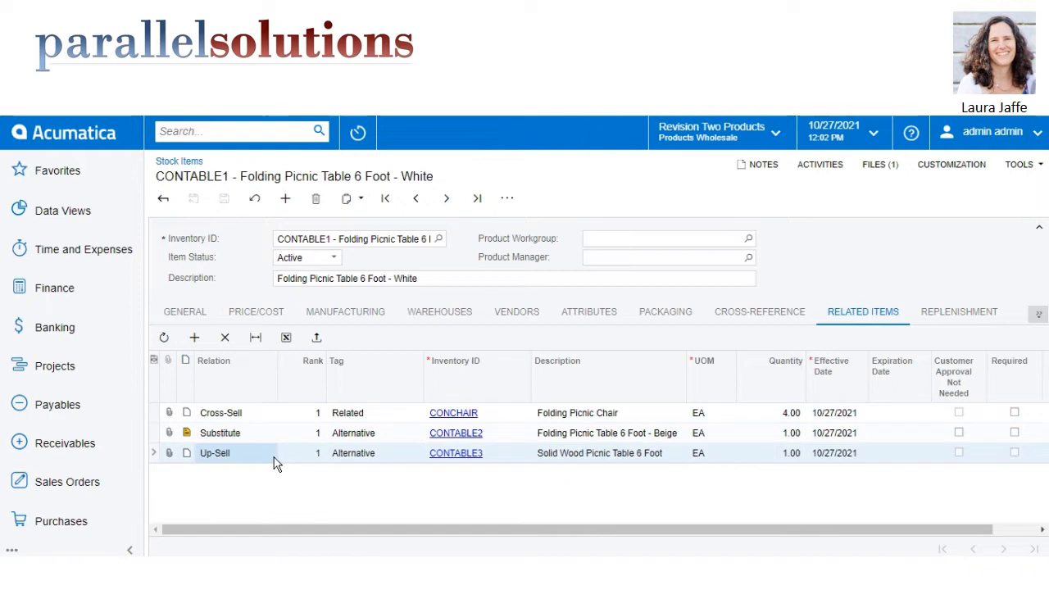
click(274, 462)
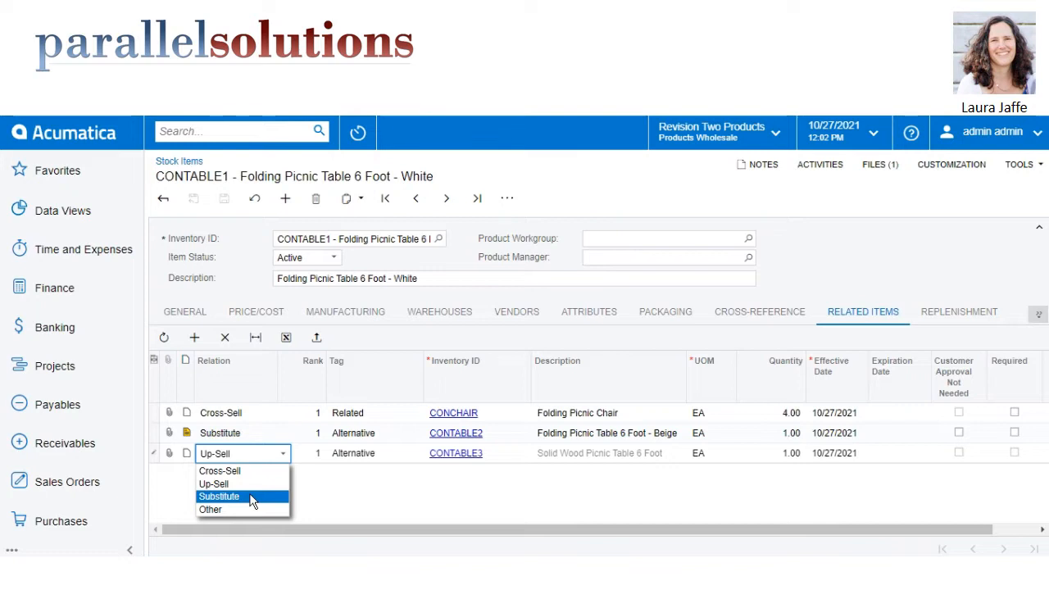
click(388, 412)
click(388, 412)
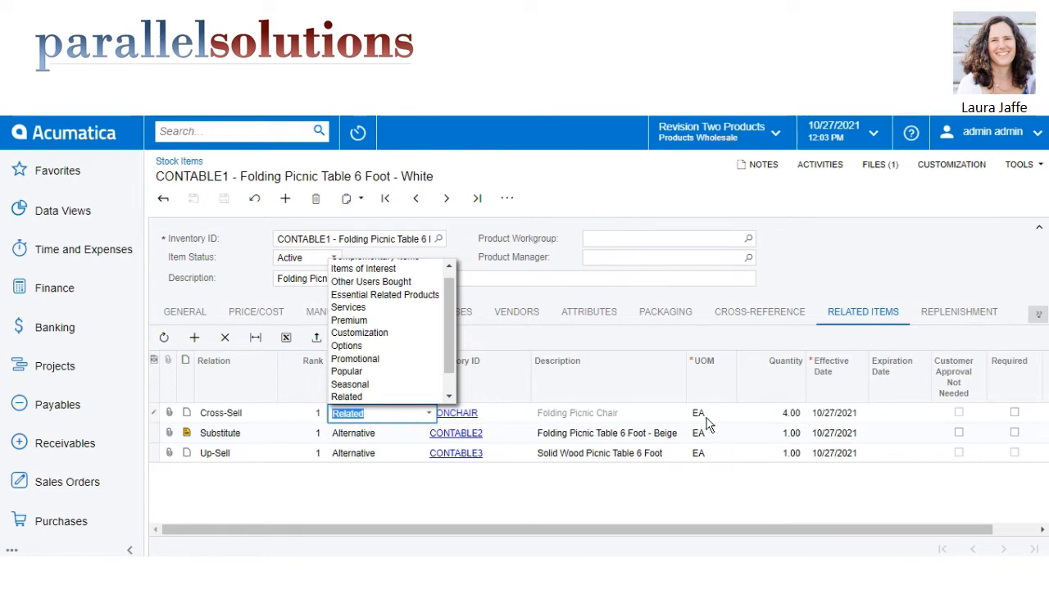
click(768, 413)
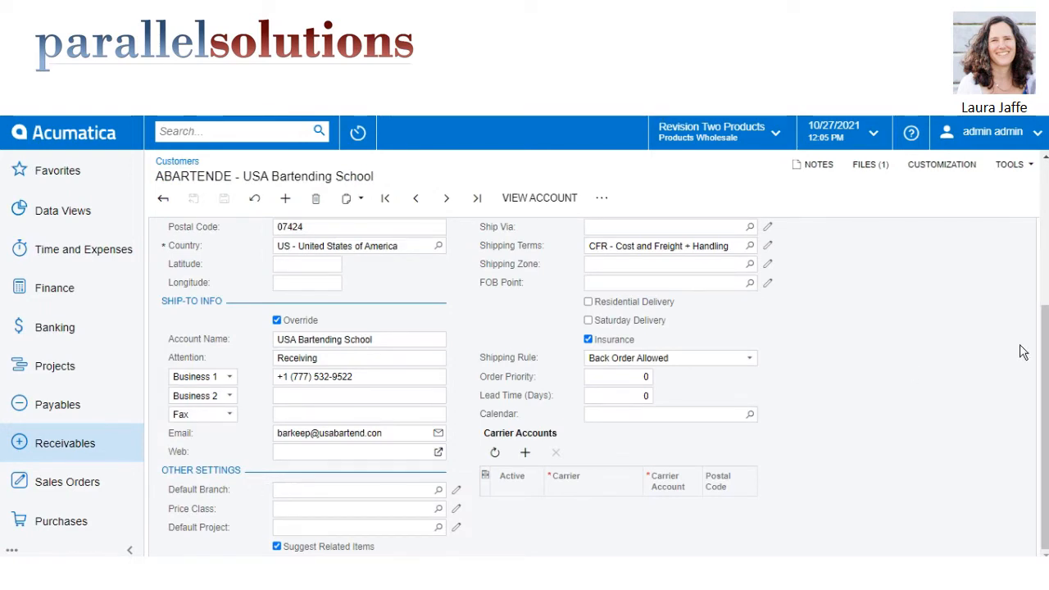
Review the shipping settings of the customer USA Bartending School, including the Suggest Related Items option.
drag(1040, 344, 1045, 194)
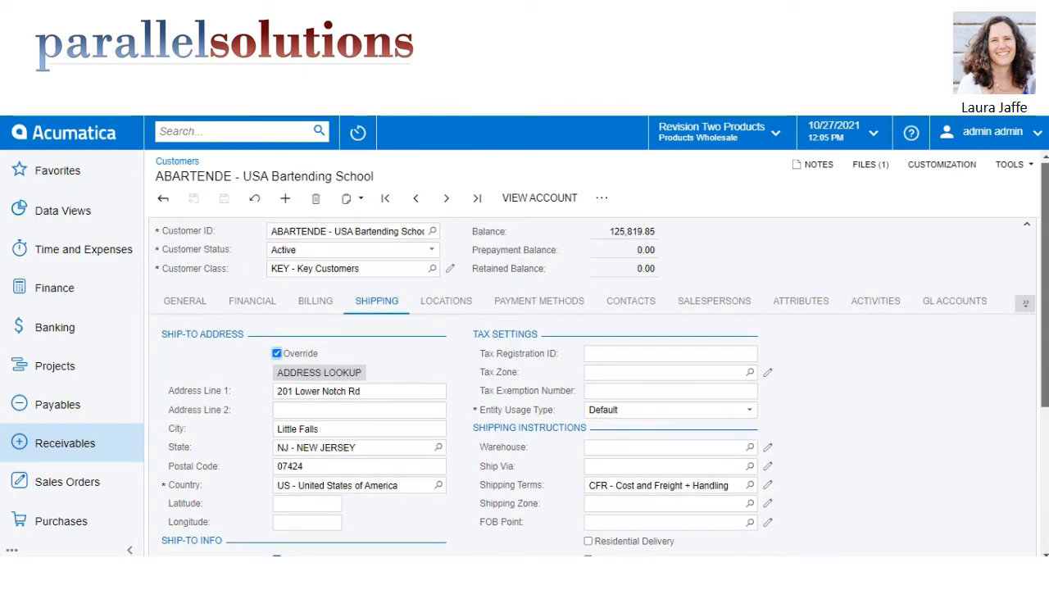
scroll(1045, 193, down, 3)
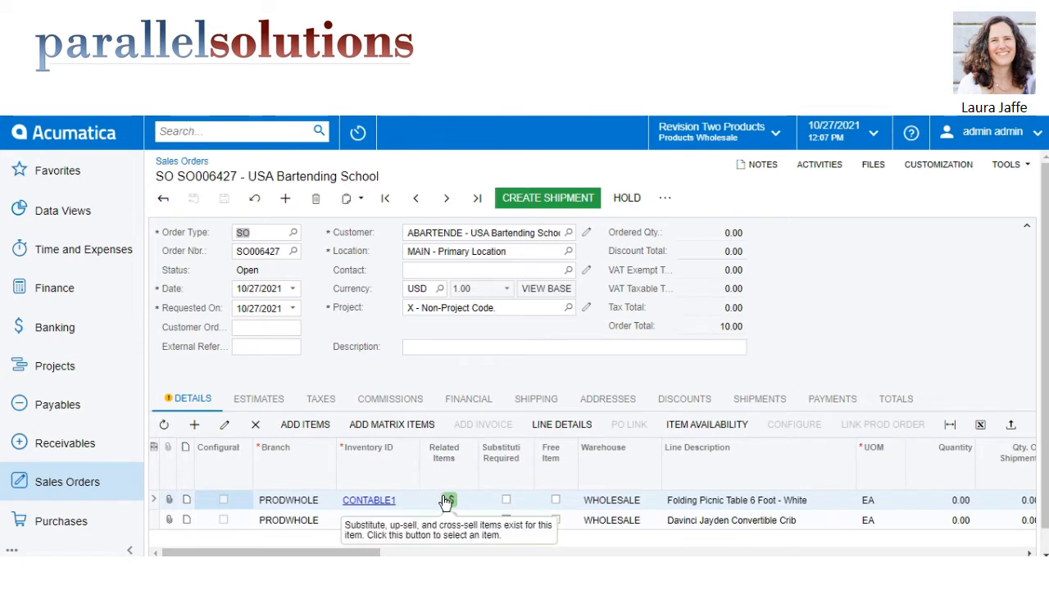
Set the quantity to 1 on both the CONTABLE1 and CONCRIB01 lines of the sales order.
click(941, 500)
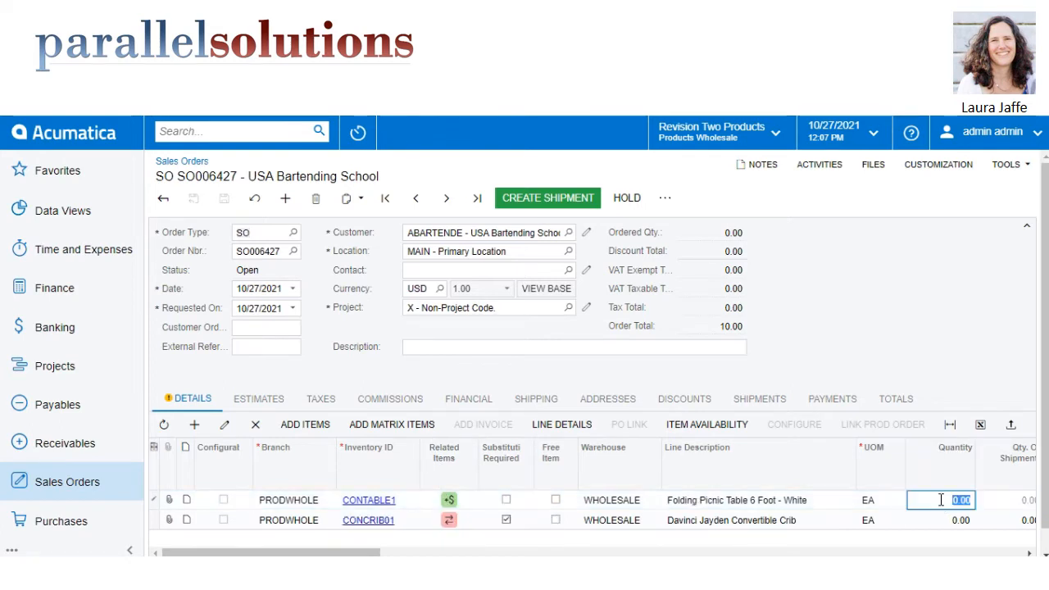
text(1)
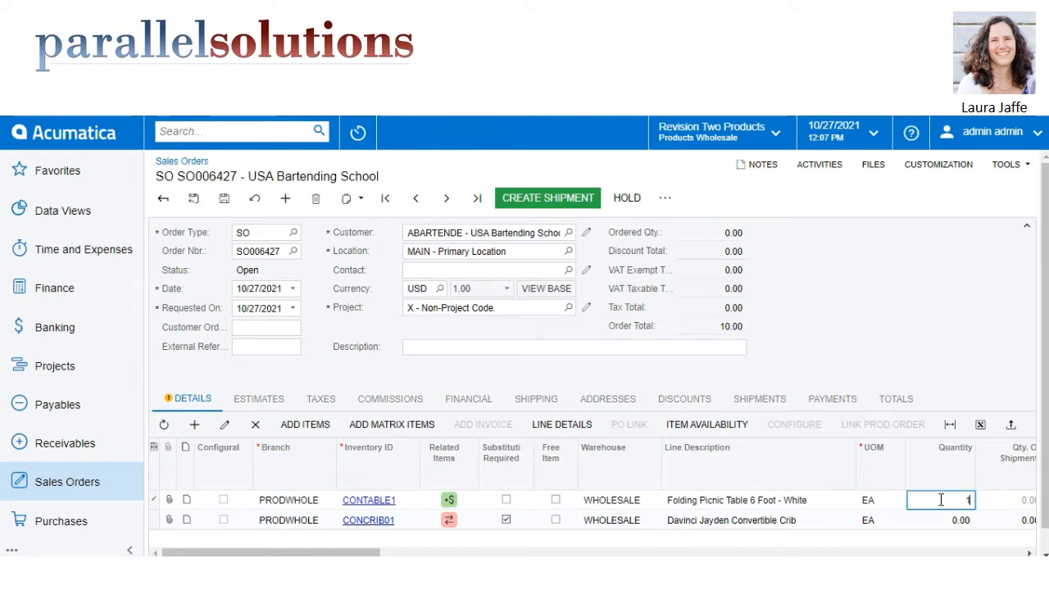
key(Tab)
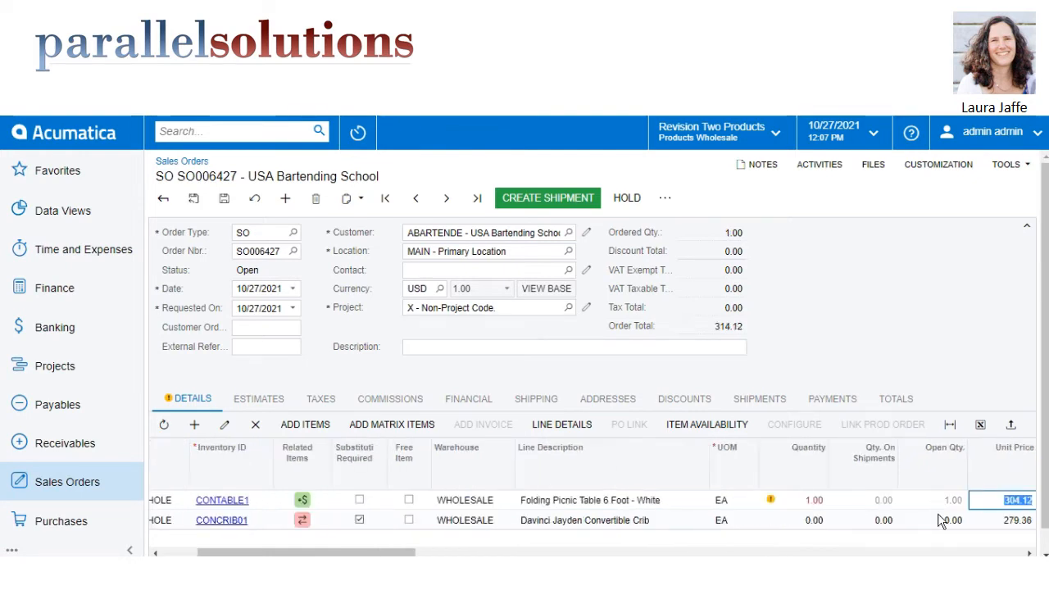
click(941, 525)
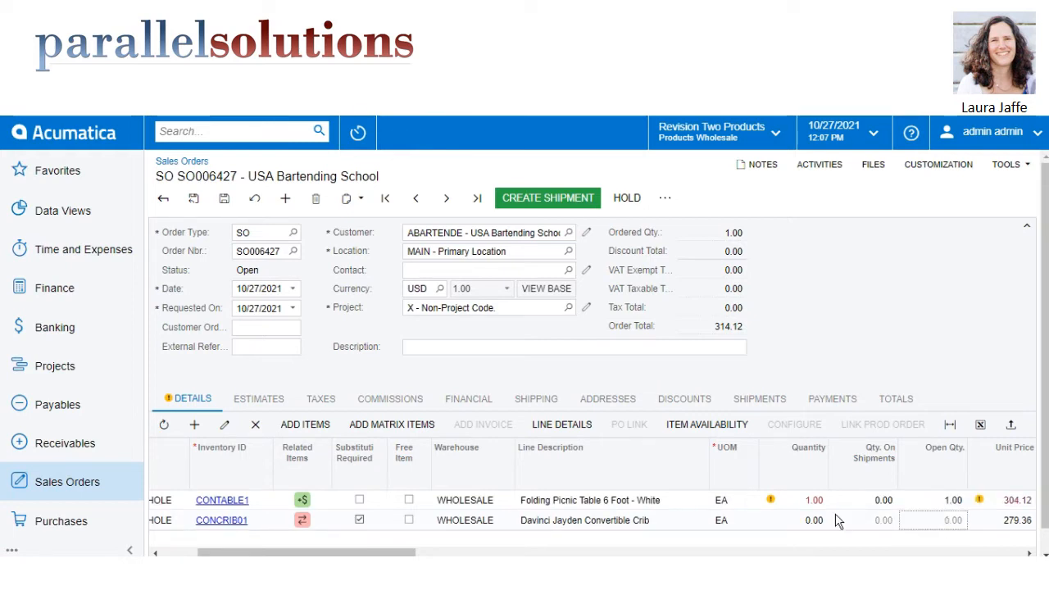
click(805, 519)
text(1)
key(Tab)
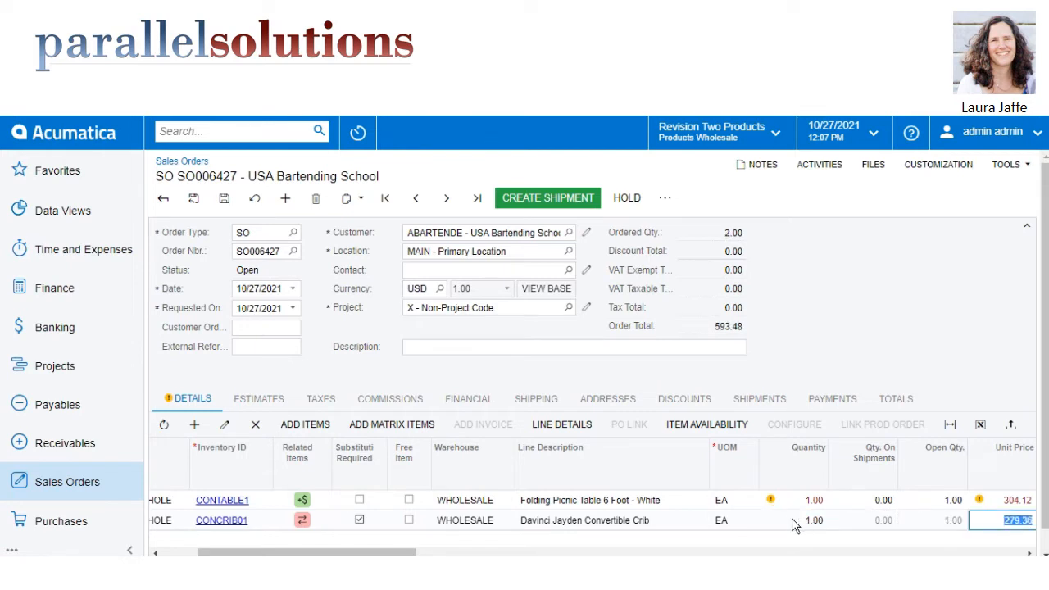
Check the quantity fields of the CONTABLE1 and CONCRIB01 order lines for stock availability.
click(792, 505)
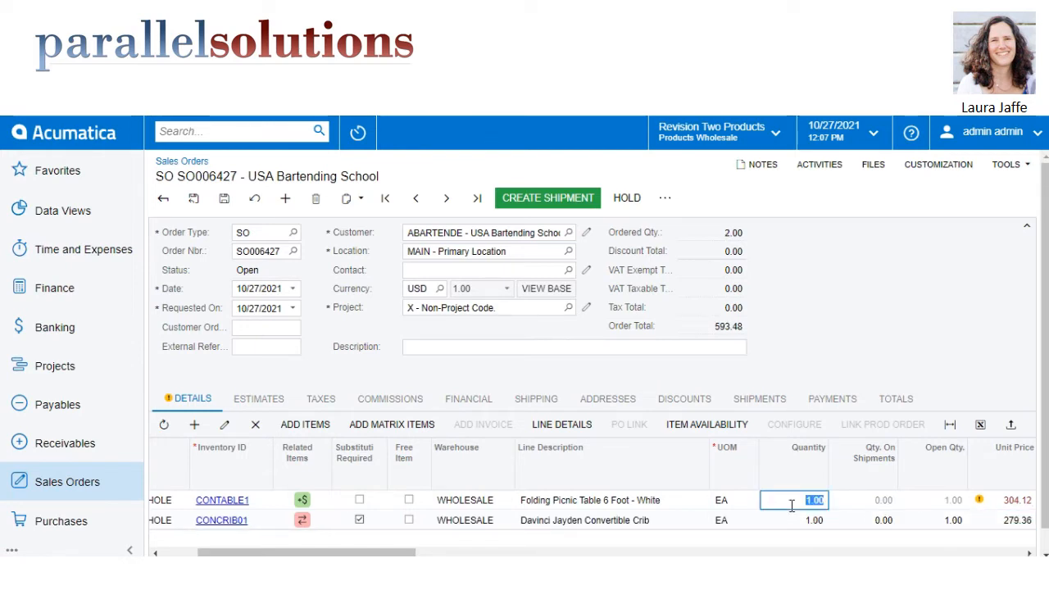
click(792, 529)
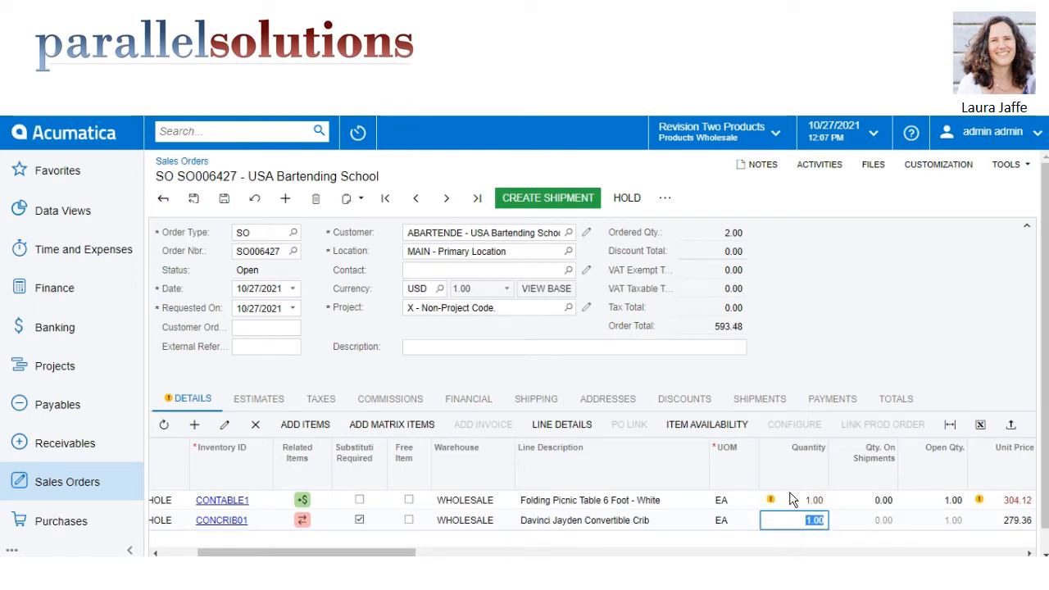
click(789, 499)
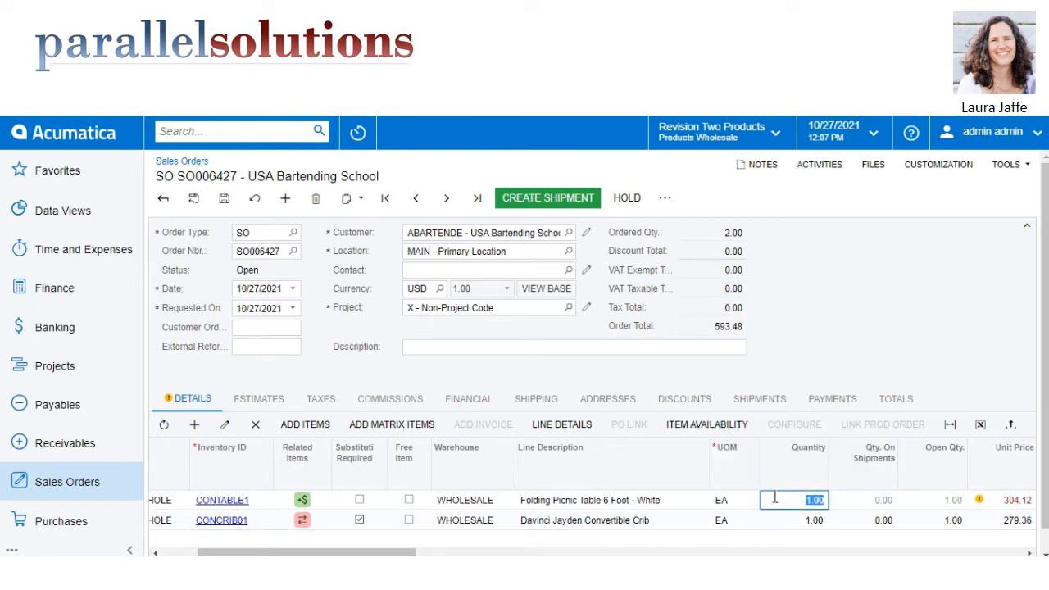
click(794, 517)
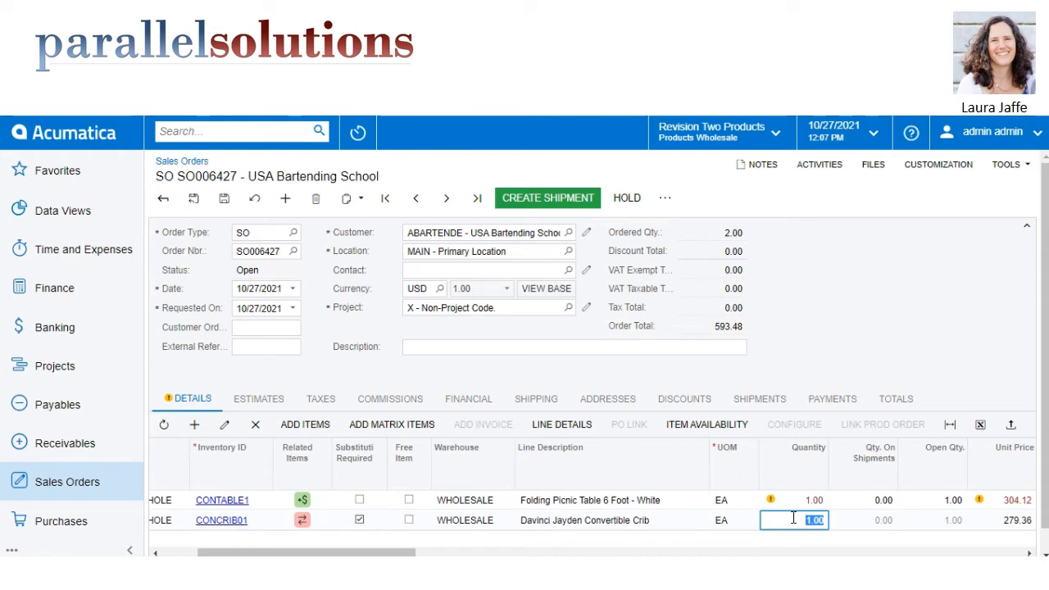
mouse_move(785, 505)
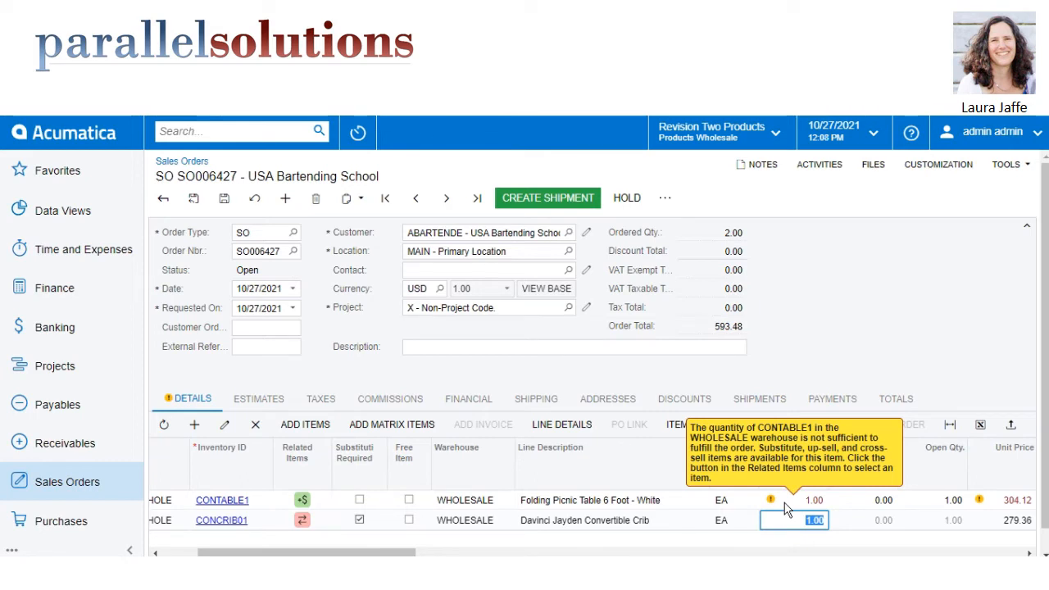
Add the cross-sell item CONCHAIR to the order from the related items of CONTABLE1, with a quantity of 4.
click(302, 502)
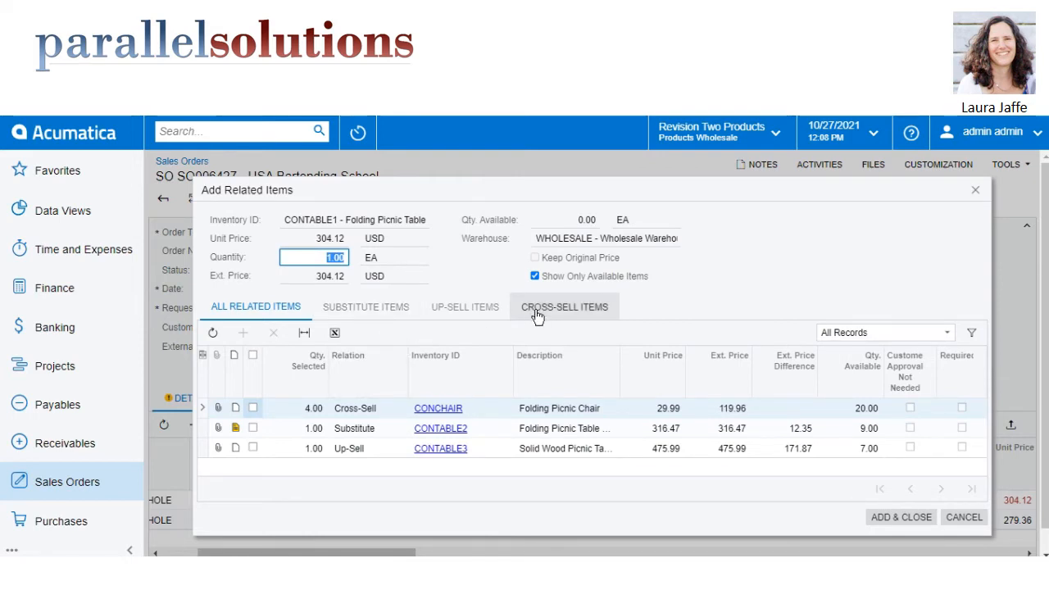
click(582, 305)
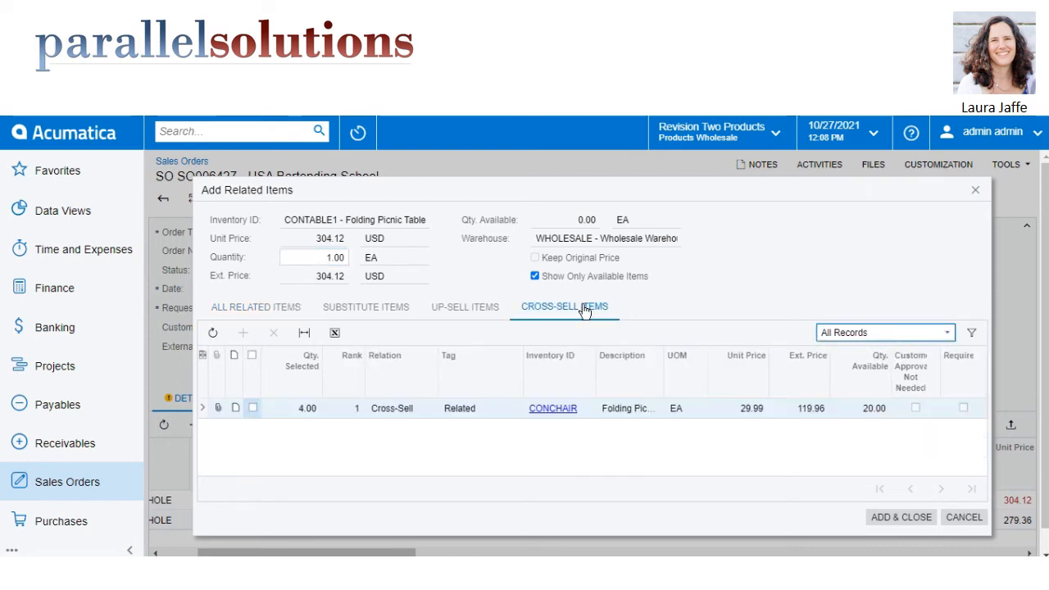
click(253, 409)
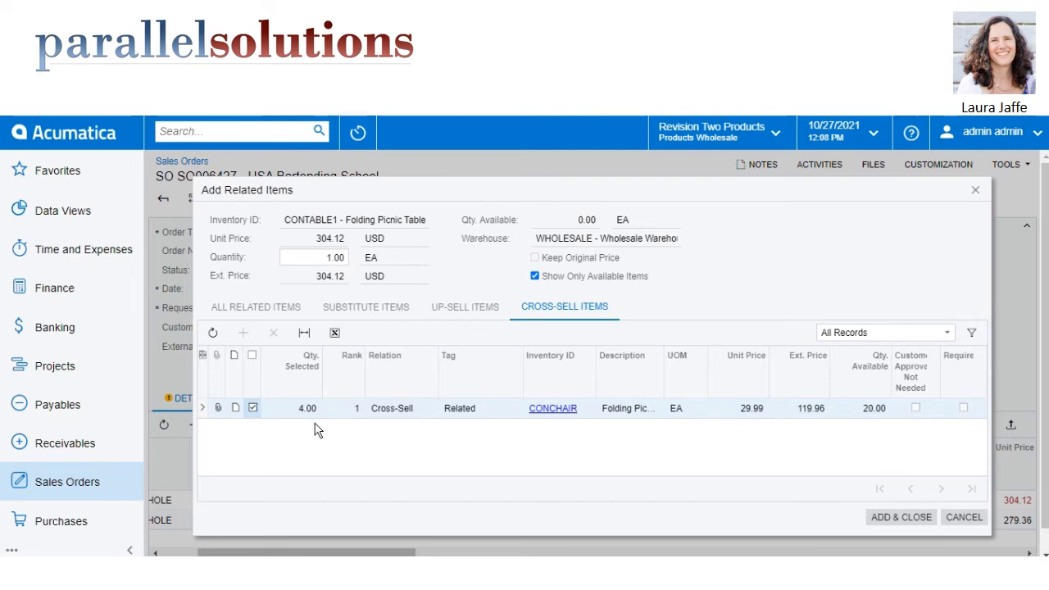
click(890, 521)
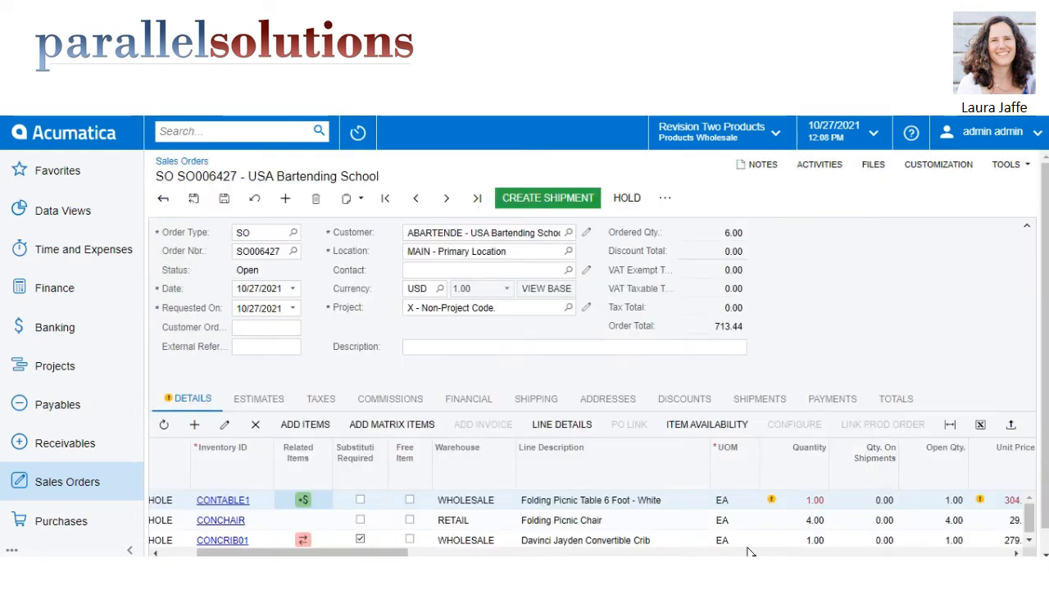
Review the substitute for CONTABLE1 and replace the line with the up-sell item CONTABLE3, the solid wood picnic table.
click(302, 500)
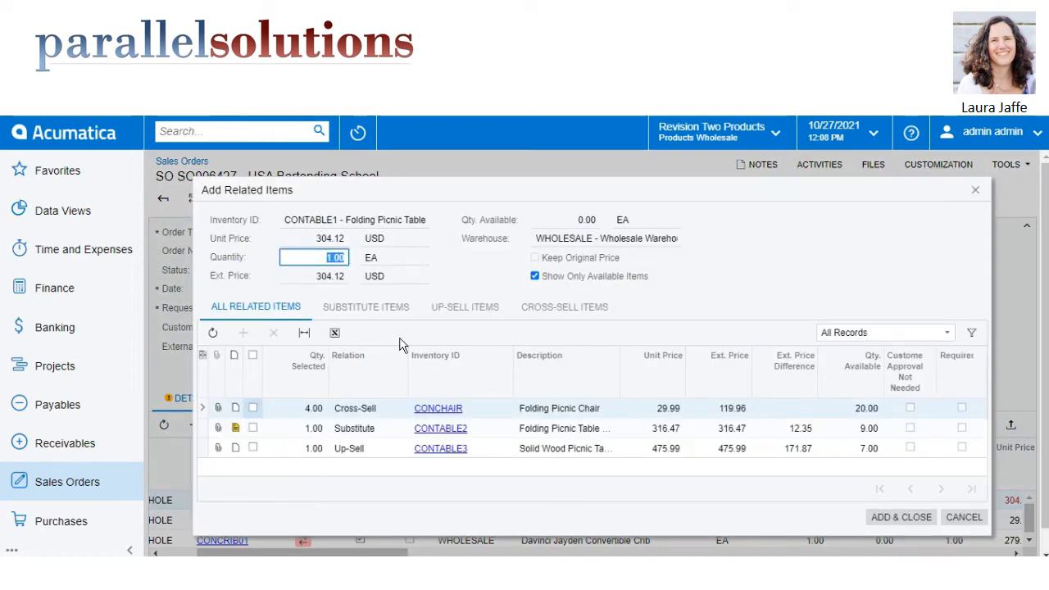
click(392, 307)
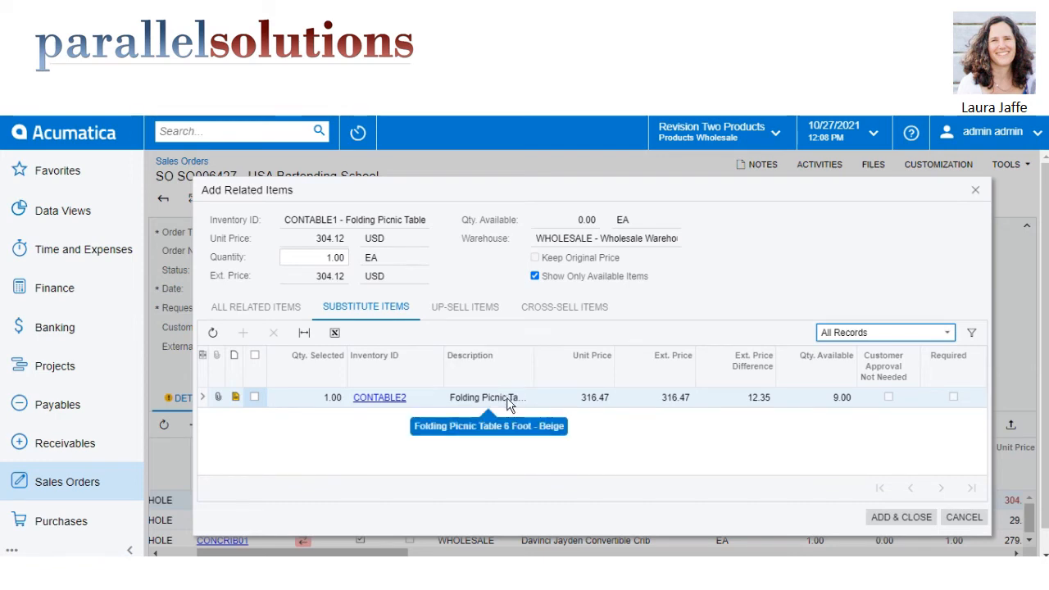
click(488, 310)
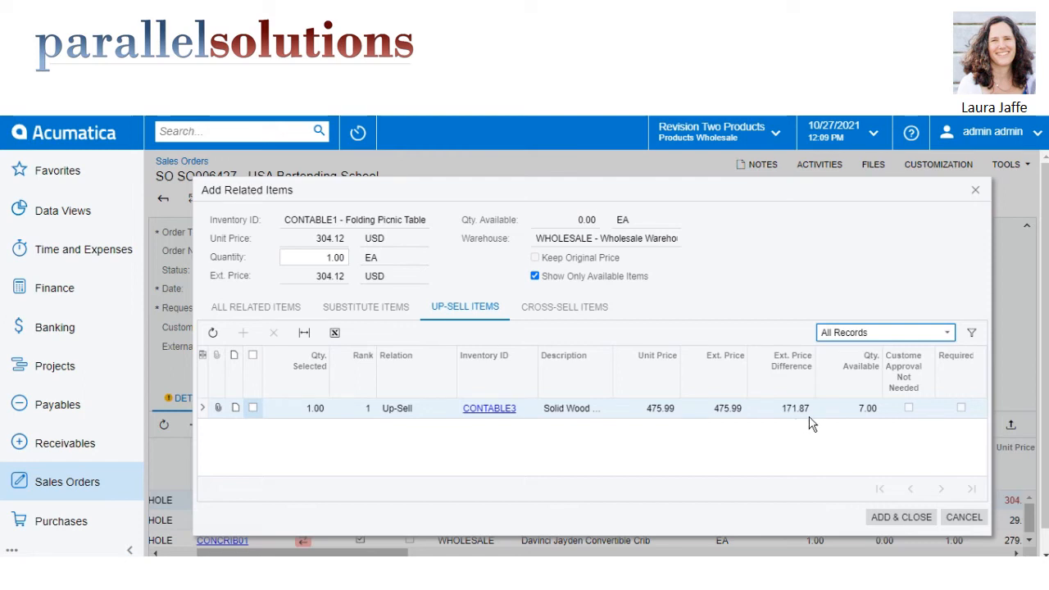
click(253, 408)
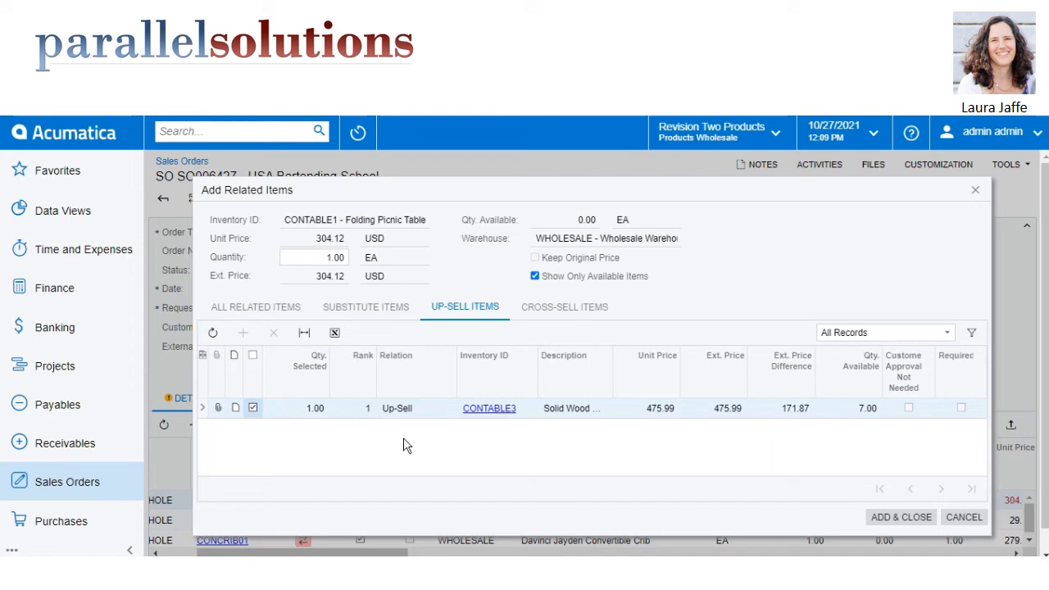
click(901, 518)
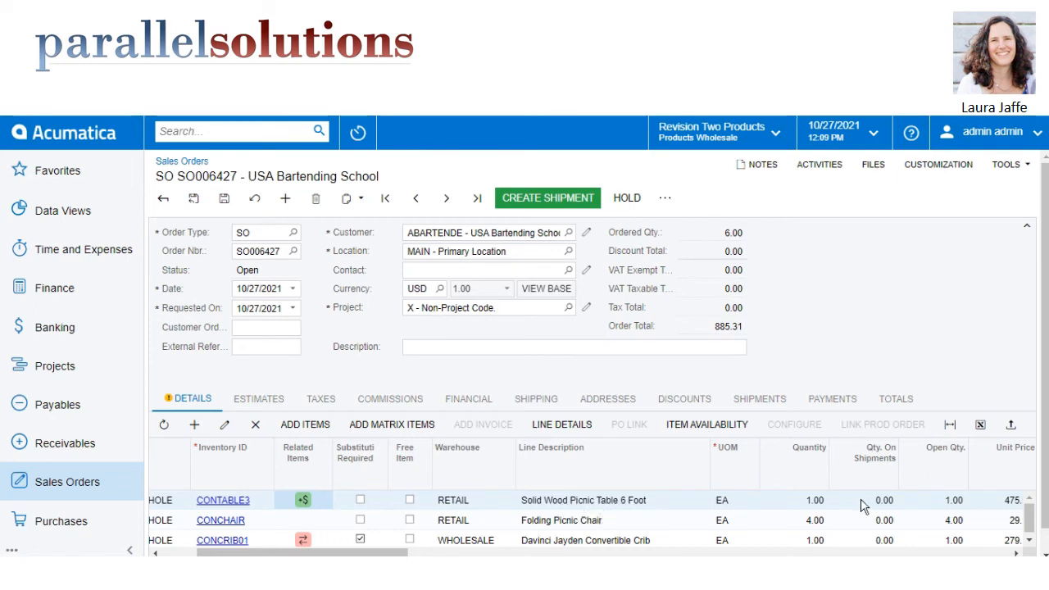
Replace the CONCRIB01 order line with its required substitute CONCRIB02.
click(1029, 541)
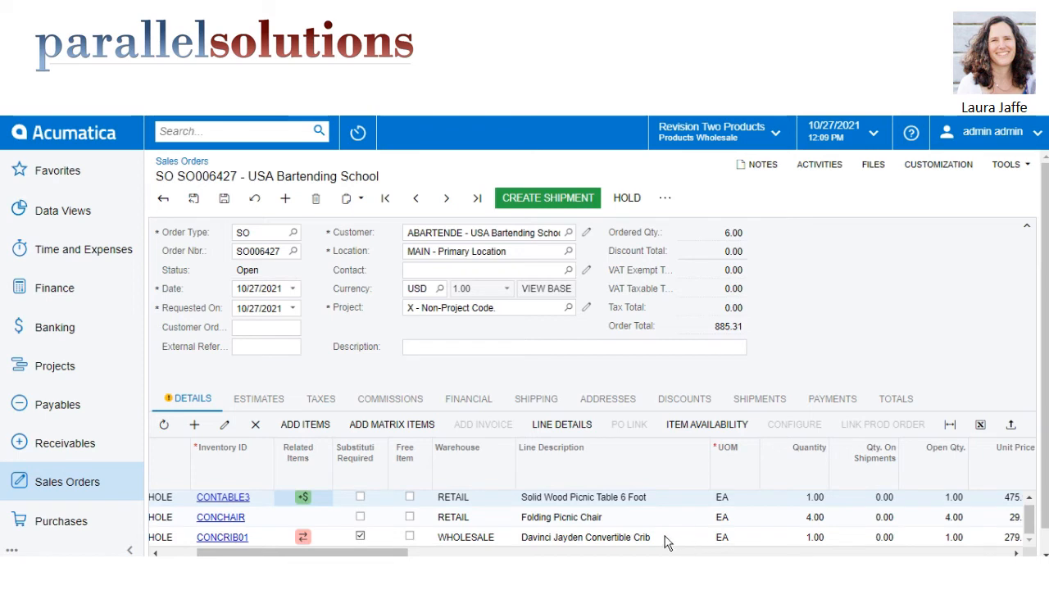
click(302, 538)
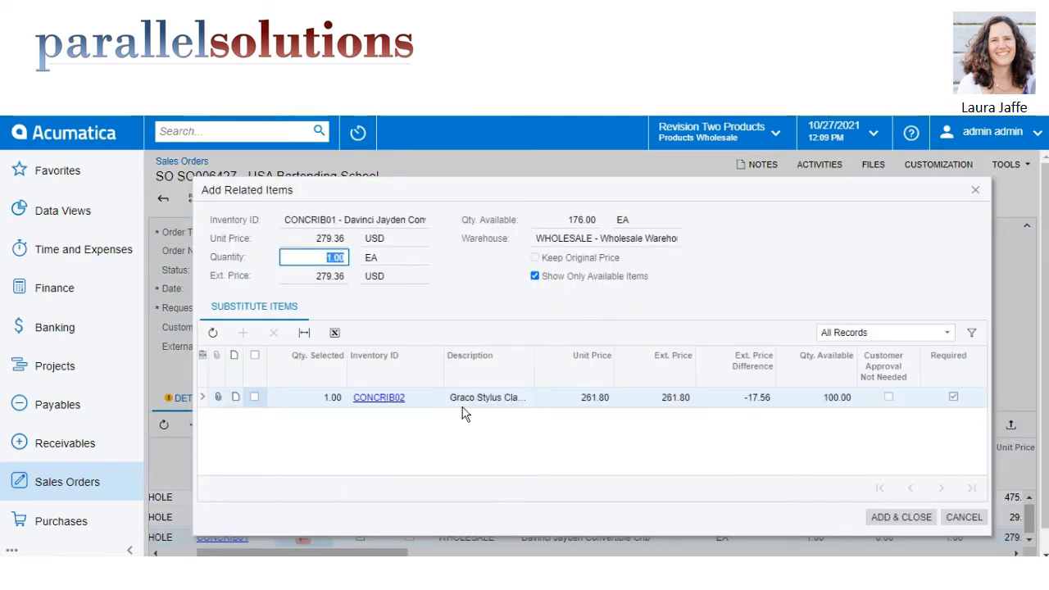
click(254, 397)
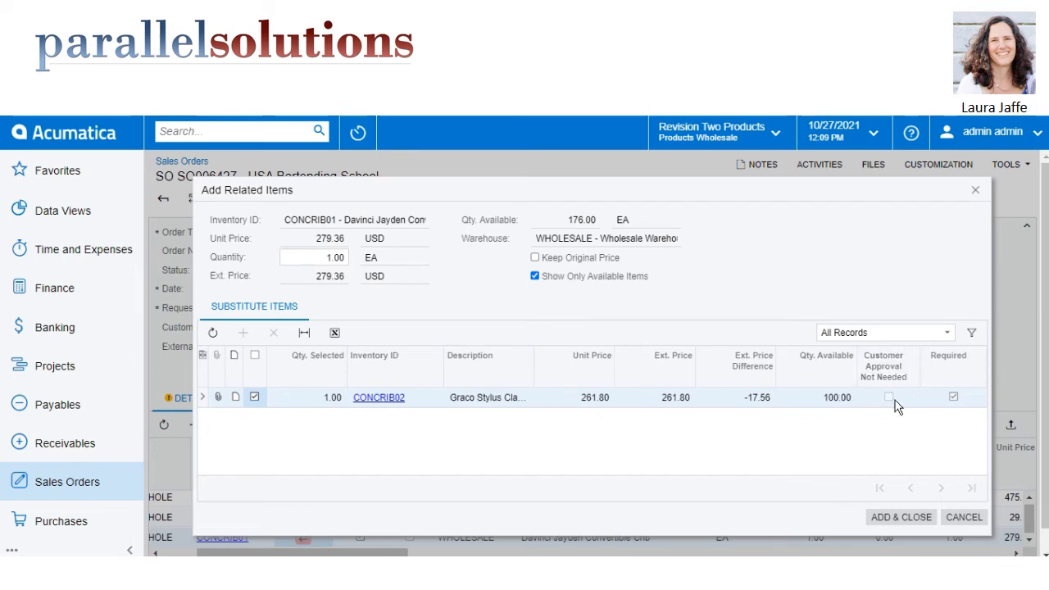
click(899, 514)
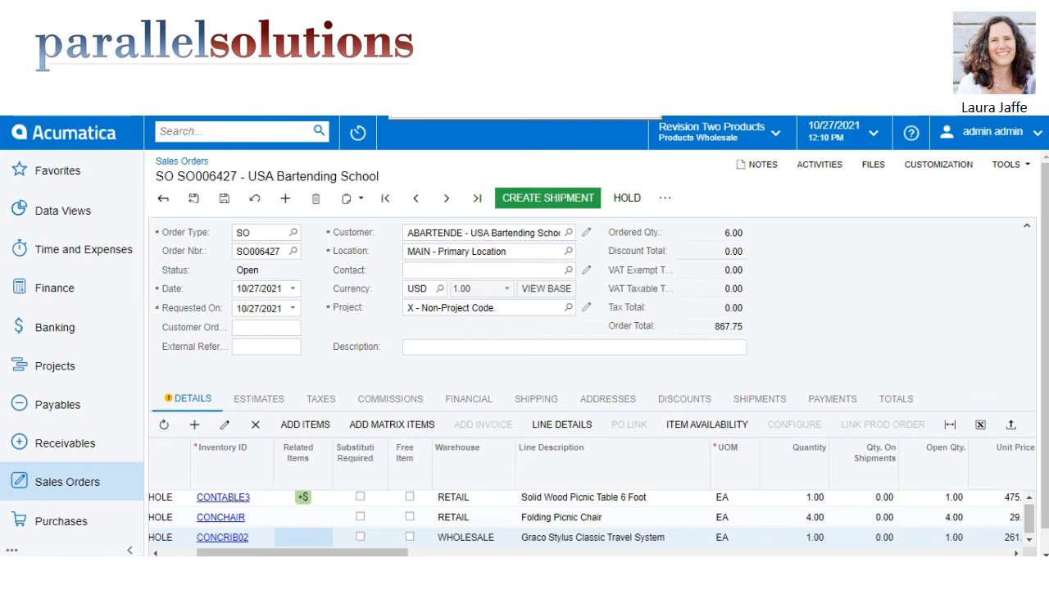
Create a shipment for the sales order dated 10/27/2021 from the WHOLESALE warehouse.
click(529, 201)
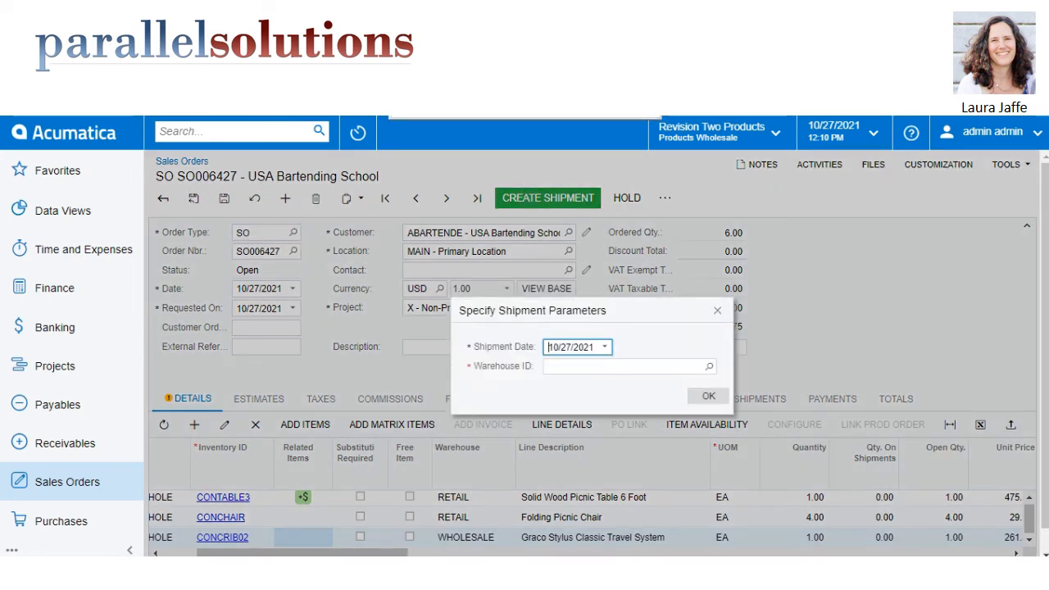
click(710, 396)
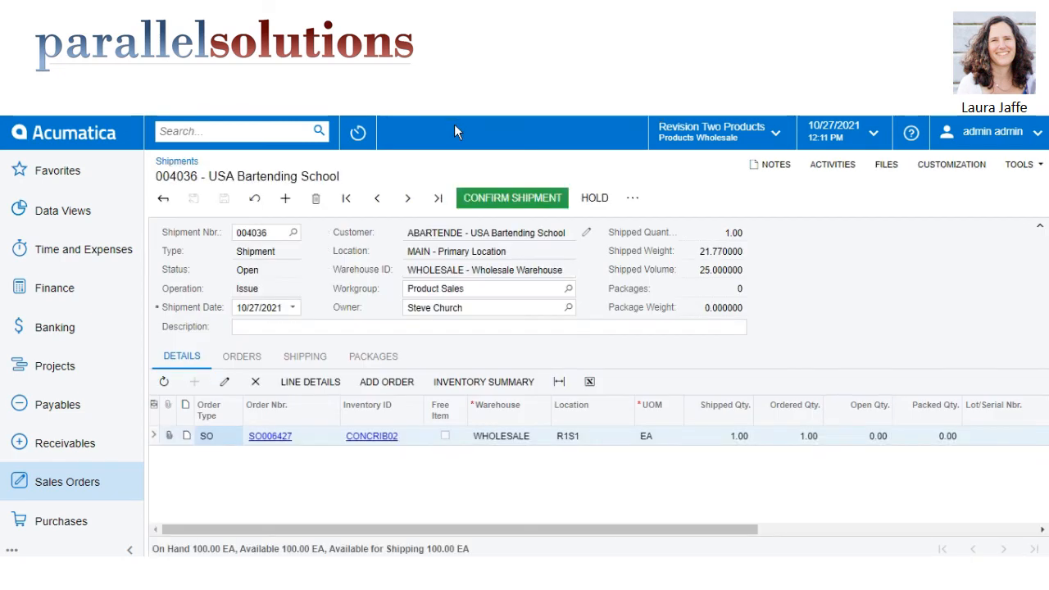
Confirm the shipment and prepare its invoice.
click(500, 201)
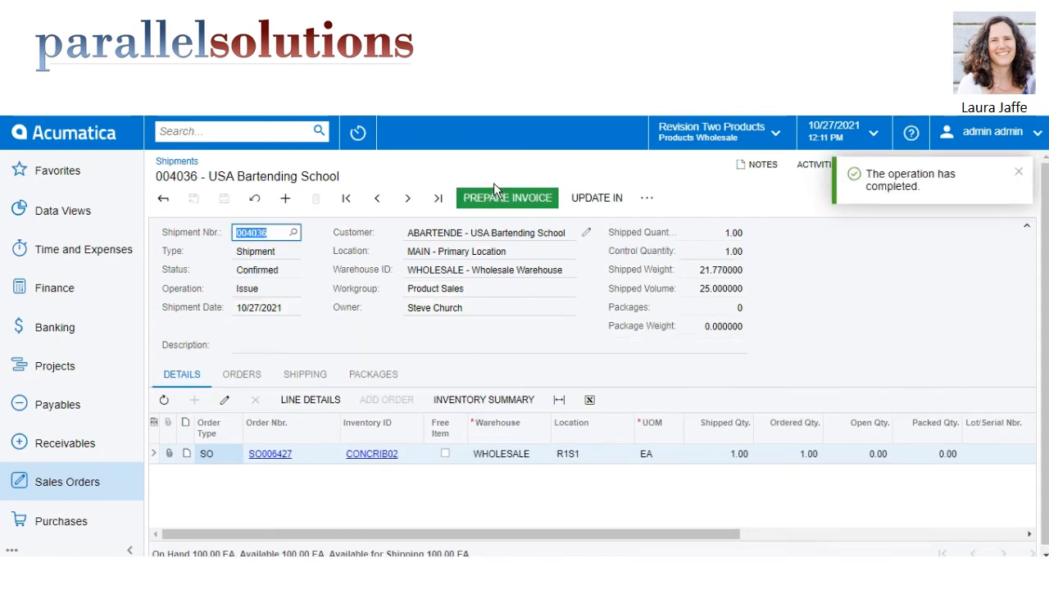
click(497, 199)
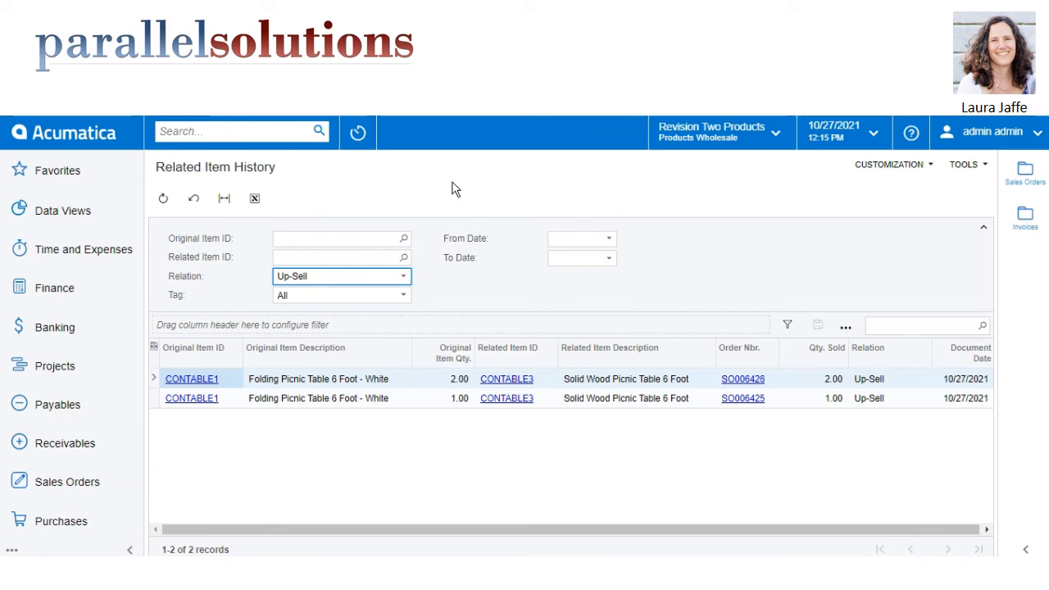
View the relation types available for filtering the Related Item History, keeping the Up-Sell filter.
click(403, 277)
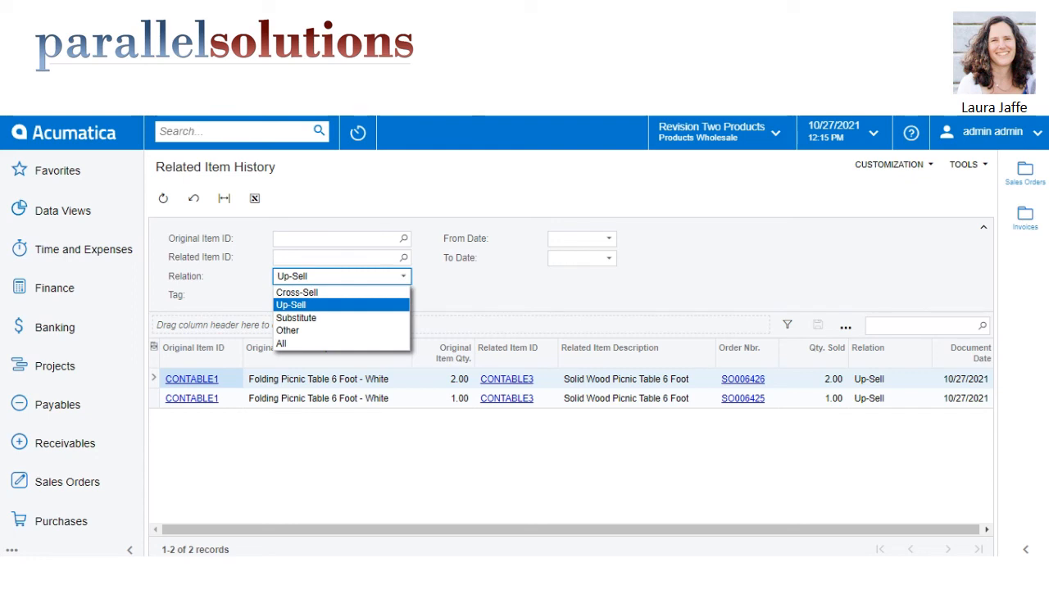
key(Escape)
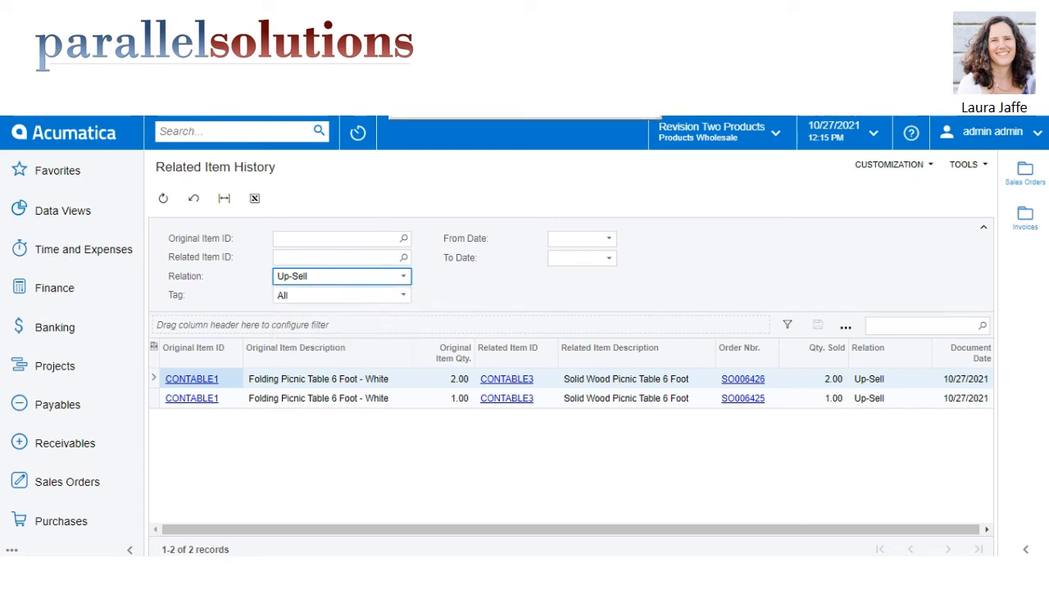